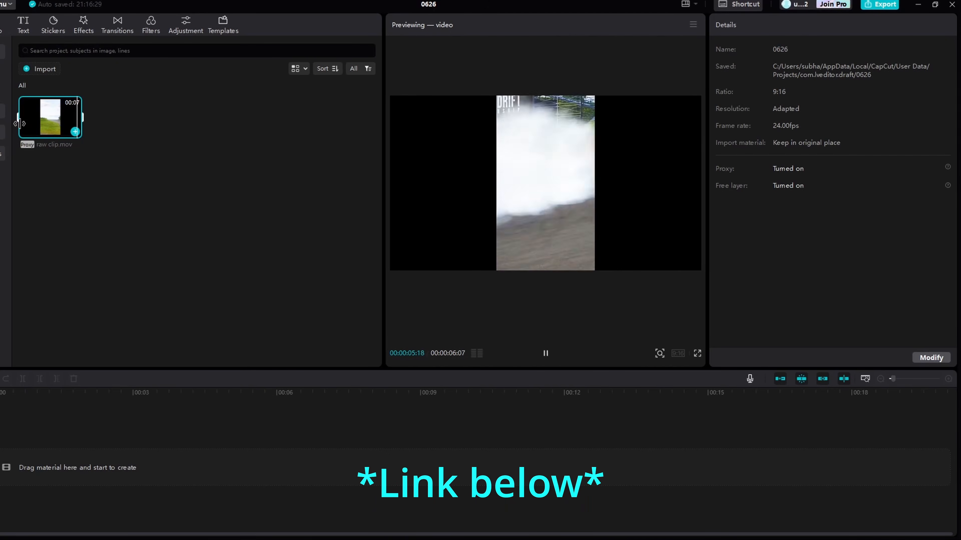
Step: Place raw clip.mov on the timeline and enlarge it to 316% so it fills the 9:16 frame
left_click_drag(49, 132, 54, 462)
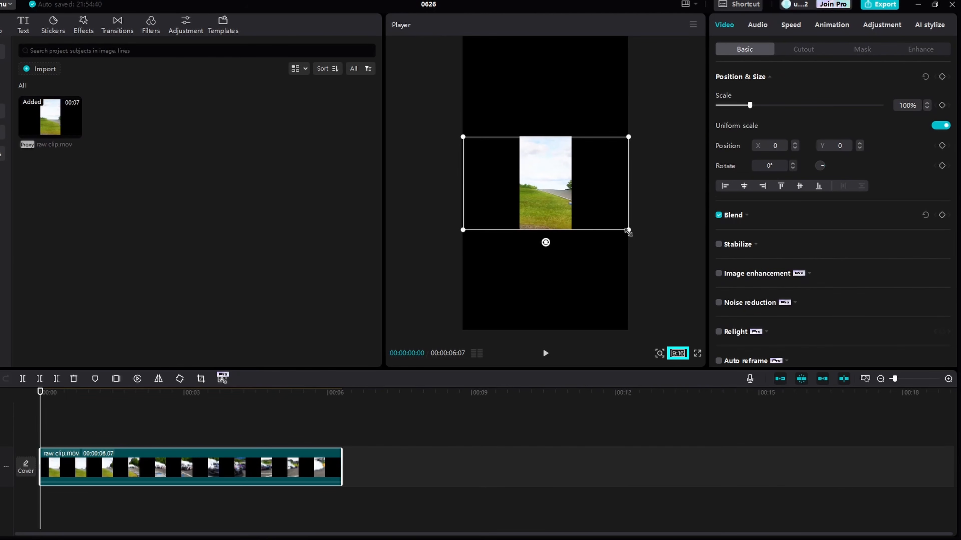
left_click_drag(629, 229, 858, 434)
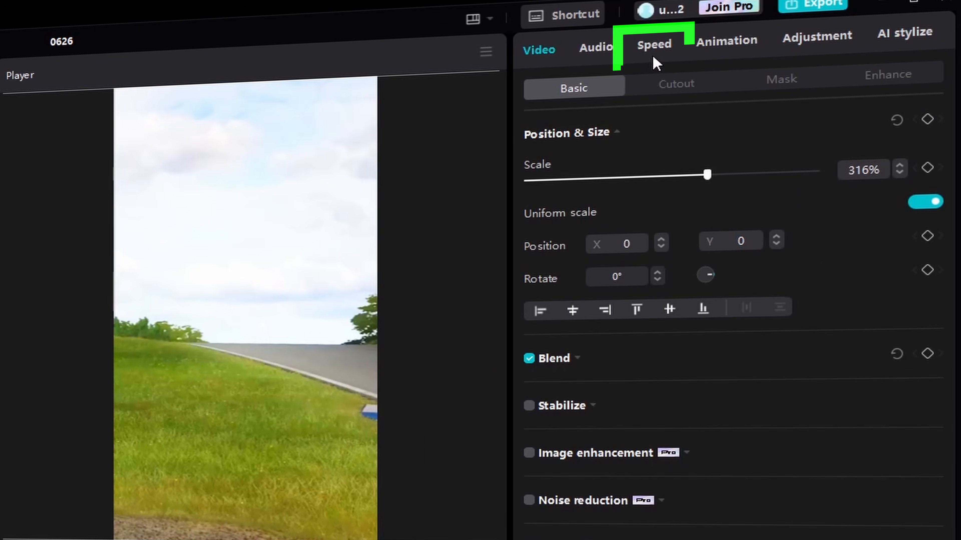
Step: Apply the Bullet speed curve to the clip, play it through and return to the start
left_click(655, 57)
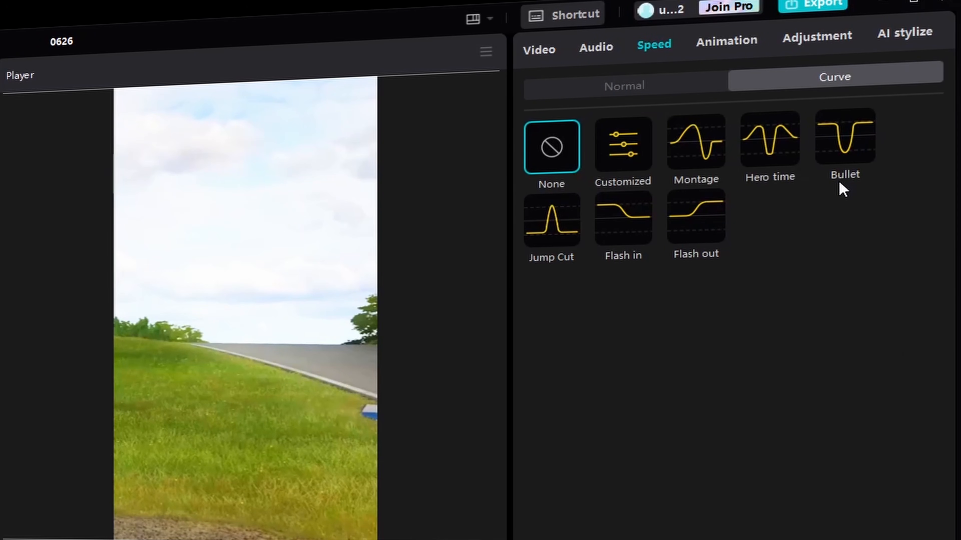
left_click(853, 162)
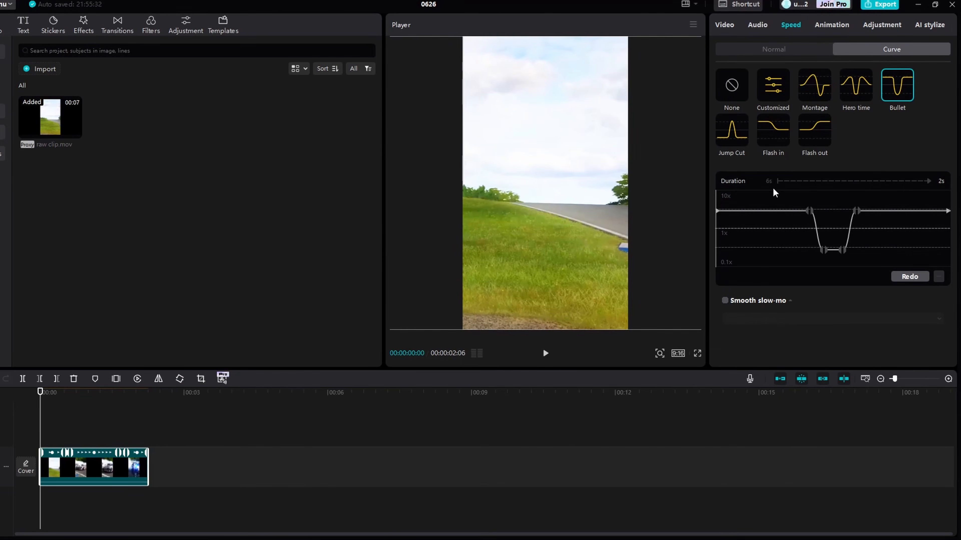
key("space")
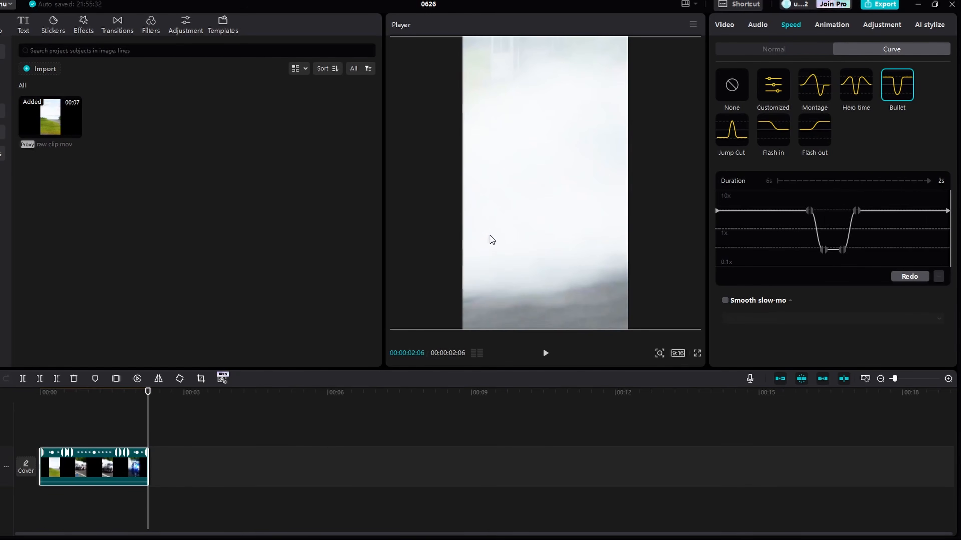
left_click_drag(147, 414, 14, 410)
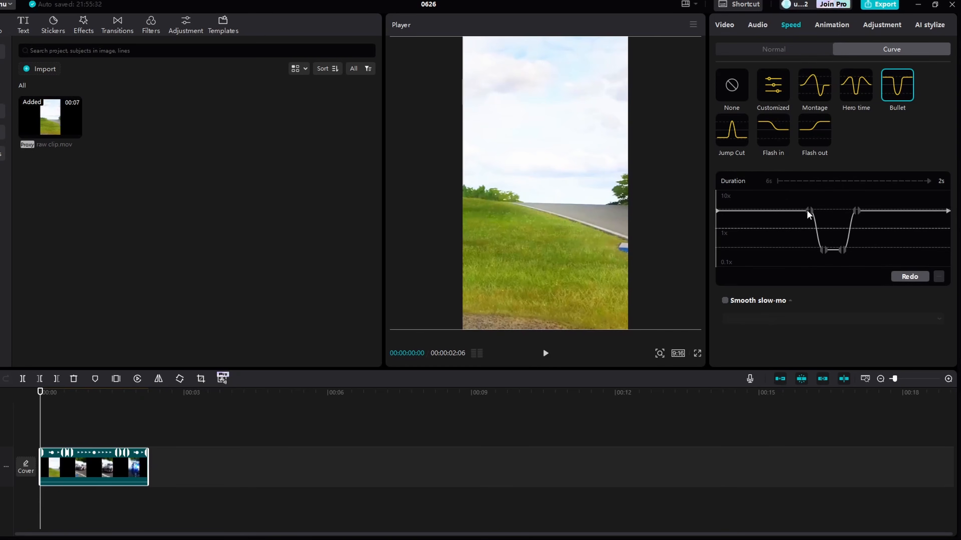
Step: Widen the slow section of the Bullet curve by moving its descending points earlier and its ascending points slightly later
left_click_drag(807, 214, 771, 212)
left_click_drag(820, 253, 788, 251)
left_click(843, 250)
left_click_drag(856, 209, 863, 211)
left_click(845, 251)
left_click_drag(846, 251, 851, 251)
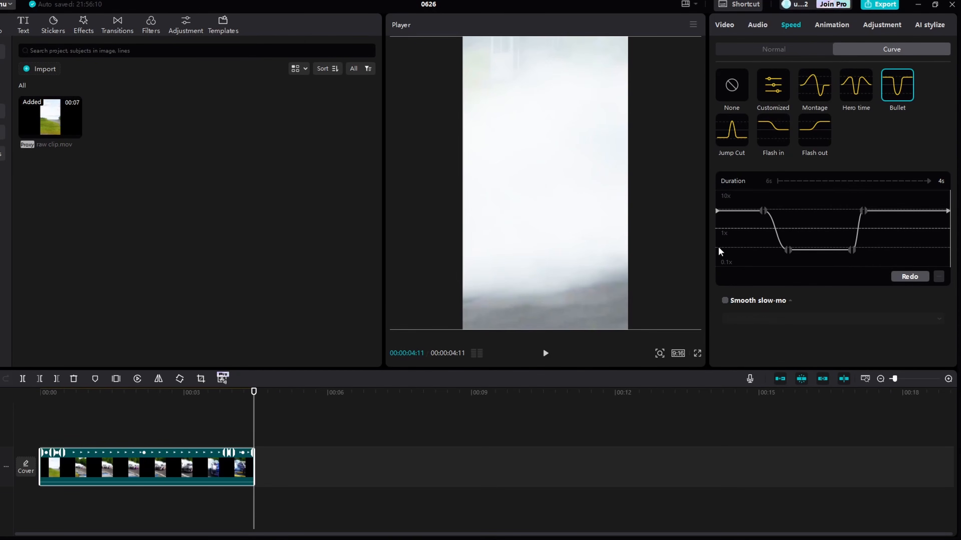
Step: Enable Smooth slow-mo with the Optical flow method and play the clip from the start
left_click(725, 300)
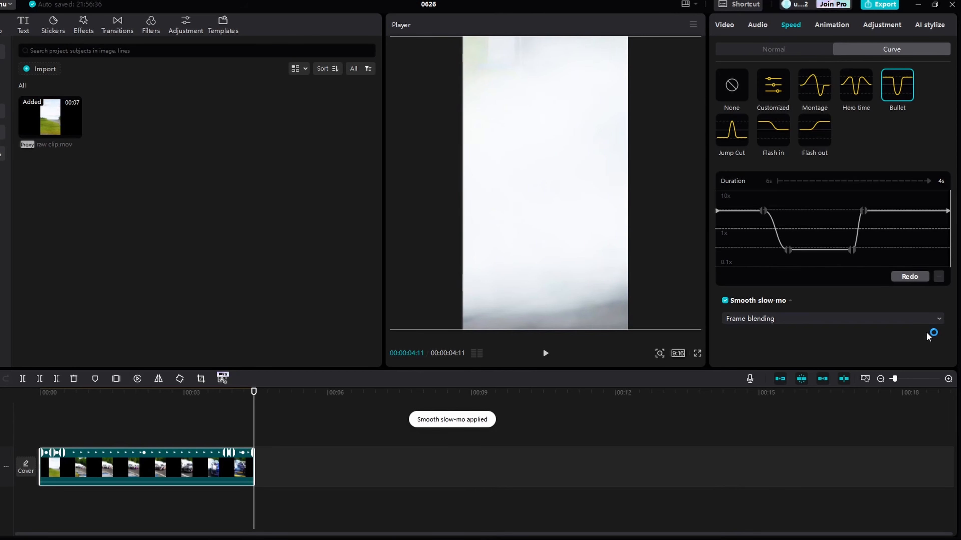
left_click(927, 320)
left_click(844, 364)
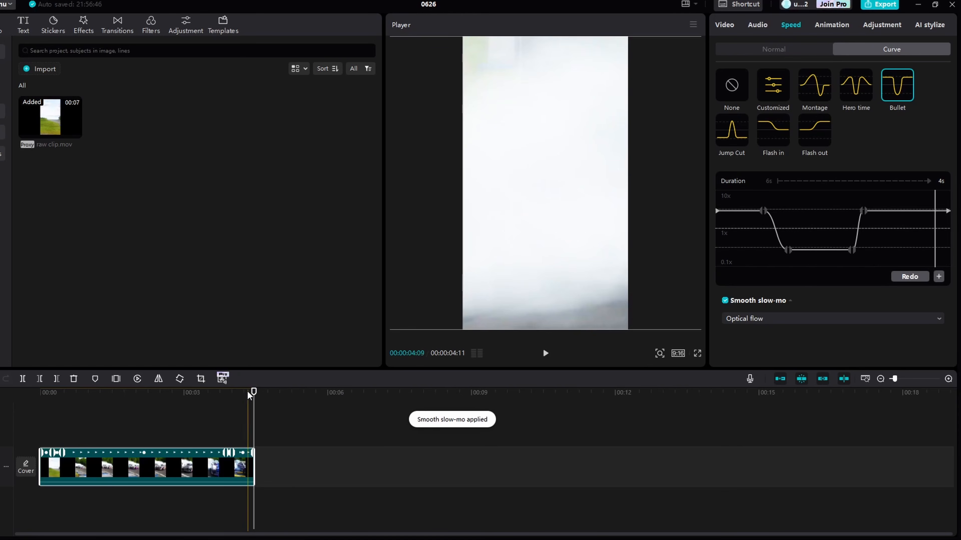
left_click(178, 393)
left_click_drag(162, 392, 15, 379)
key("space")
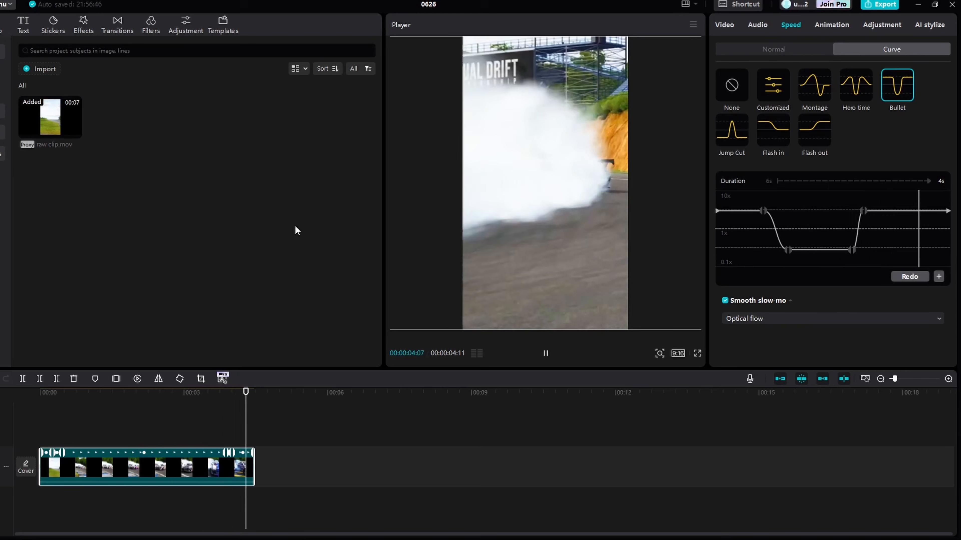
Step: Turn on Motion blur in the clip's basic video settings
left_click(723, 25)
scroll(762, 150, "down", 8)
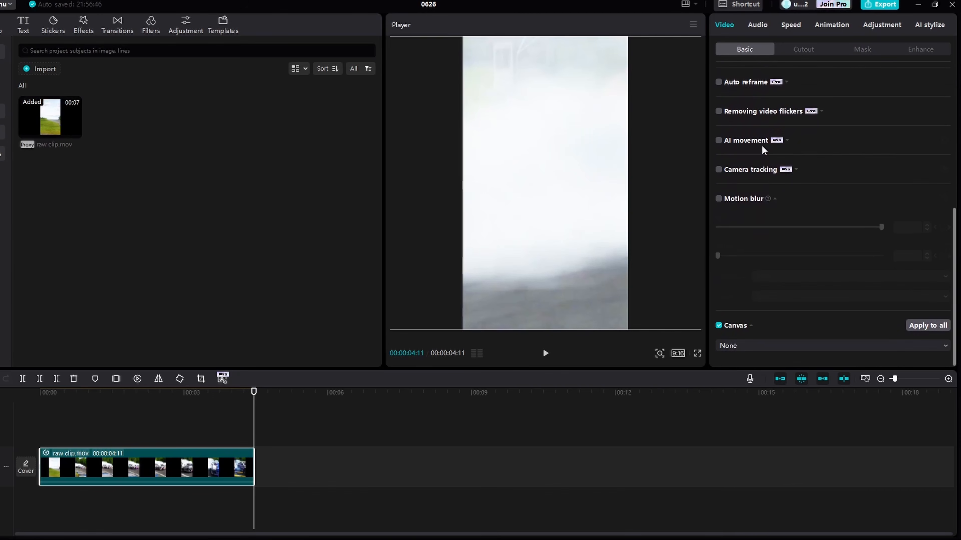
left_click(718, 199)
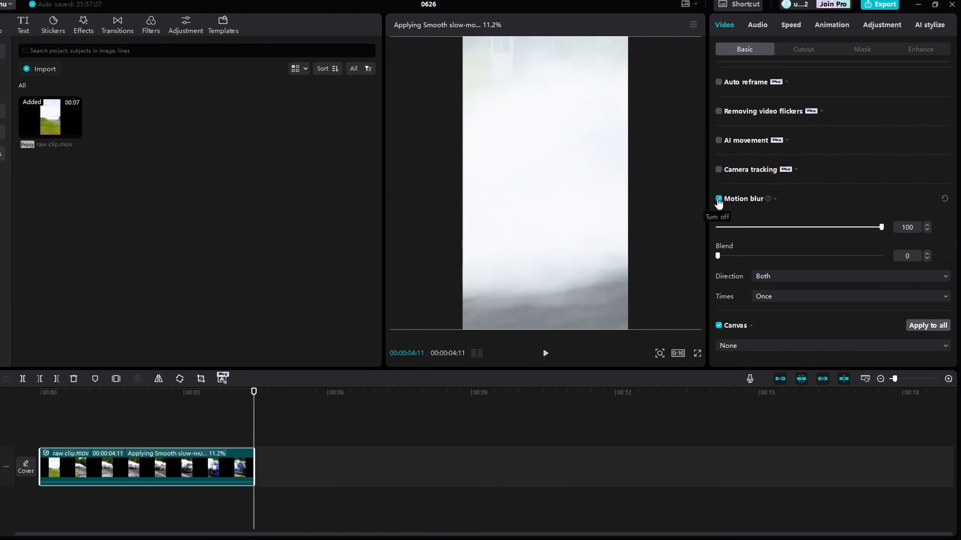
Step: Enlarge the preview area, return to the start of the clip and view it full screen
left_click_drag(383, 180, 247, 178)
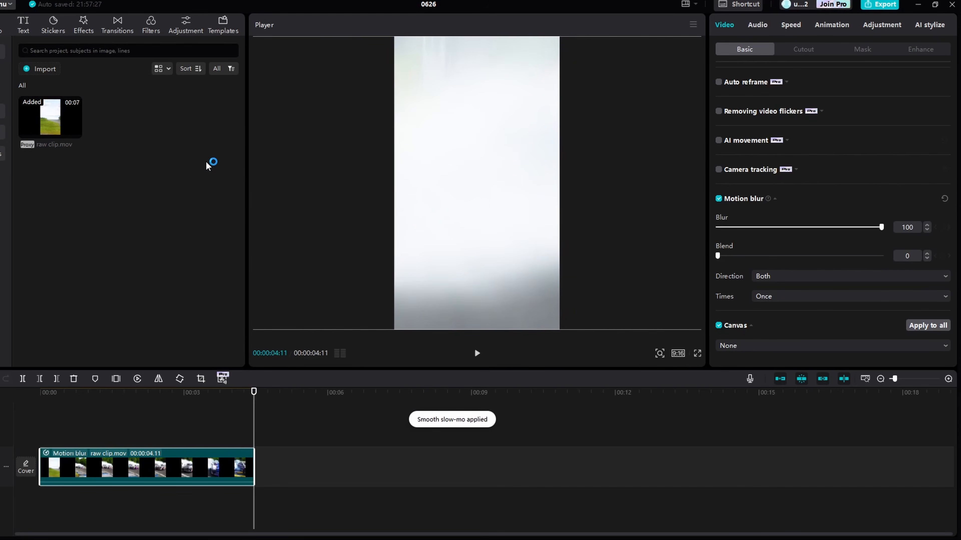
key("Home")
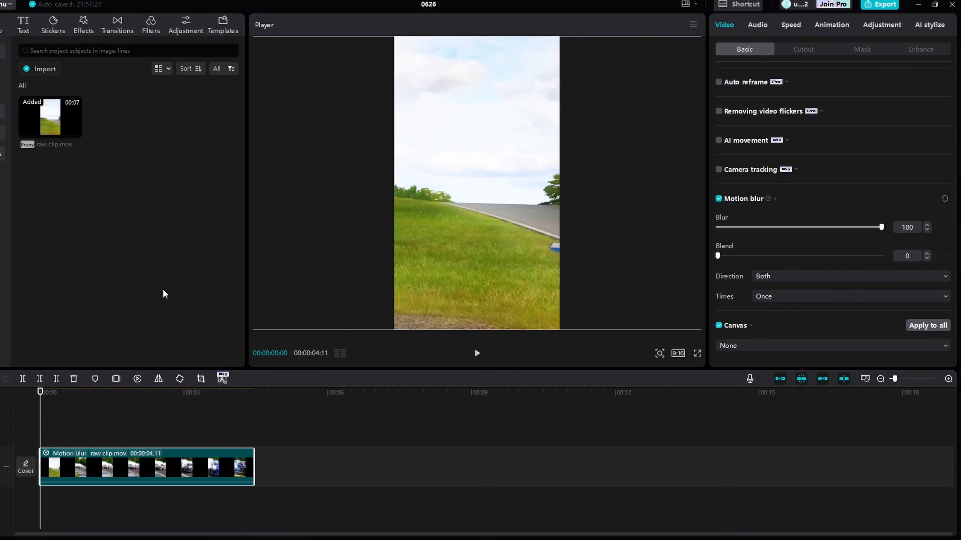
left_click(697, 353)
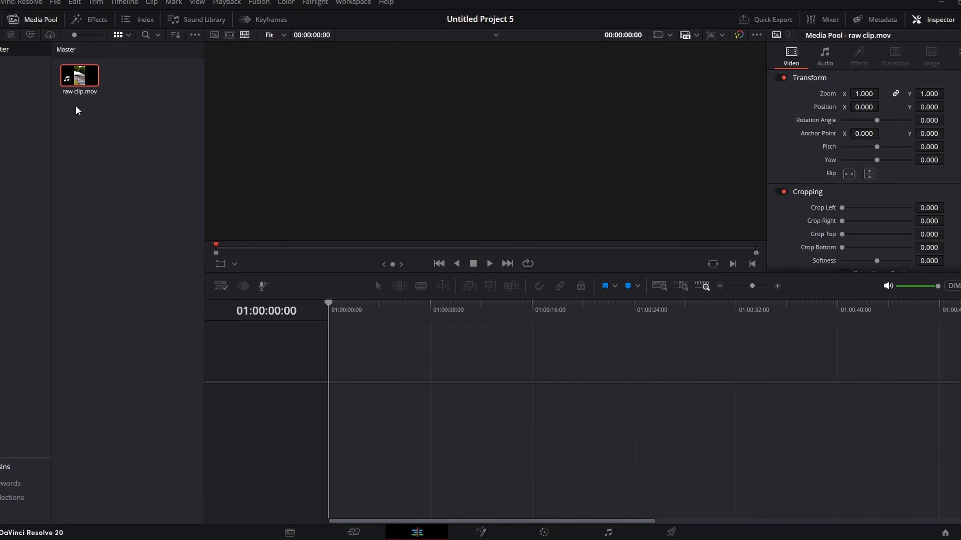
Step: Switch to DaVinci Resolve and place raw clip.mov from the media pool on a new timeline
left_click(82, 80)
left_click_drag(83, 81, 325, 407)
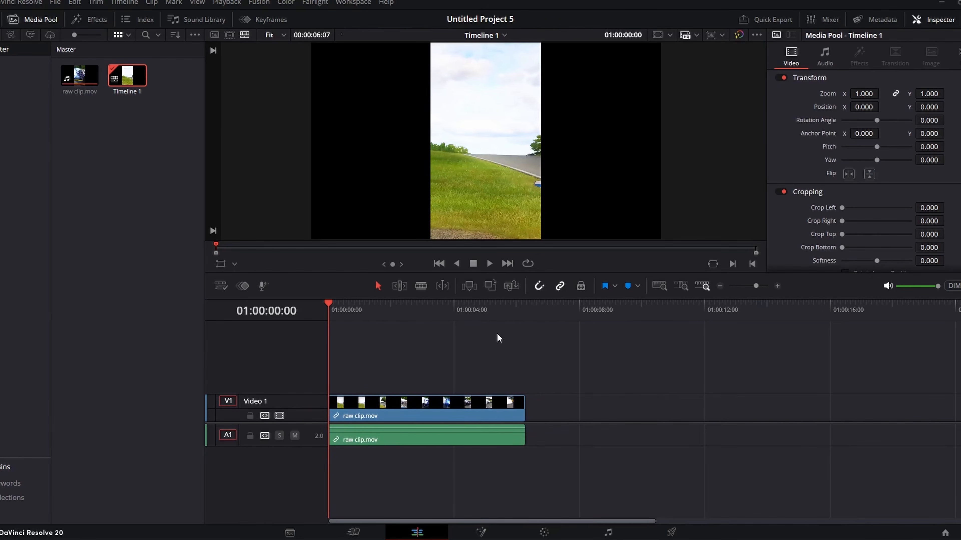
Step: Unlink the clip's audio from its video and delete the audio part
left_click(414, 419)
right_click(433, 419)
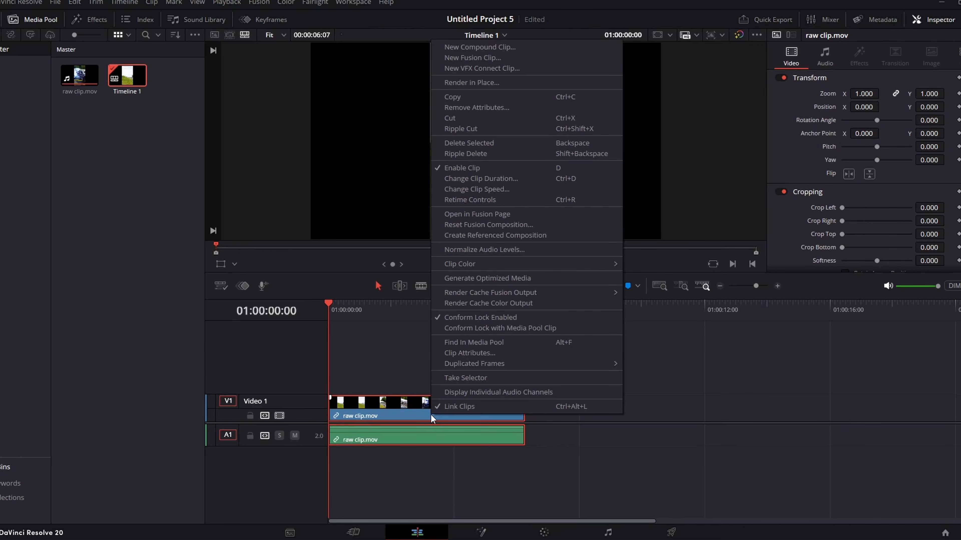
left_click(482, 415)
left_click(573, 469)
left_click(500, 440)
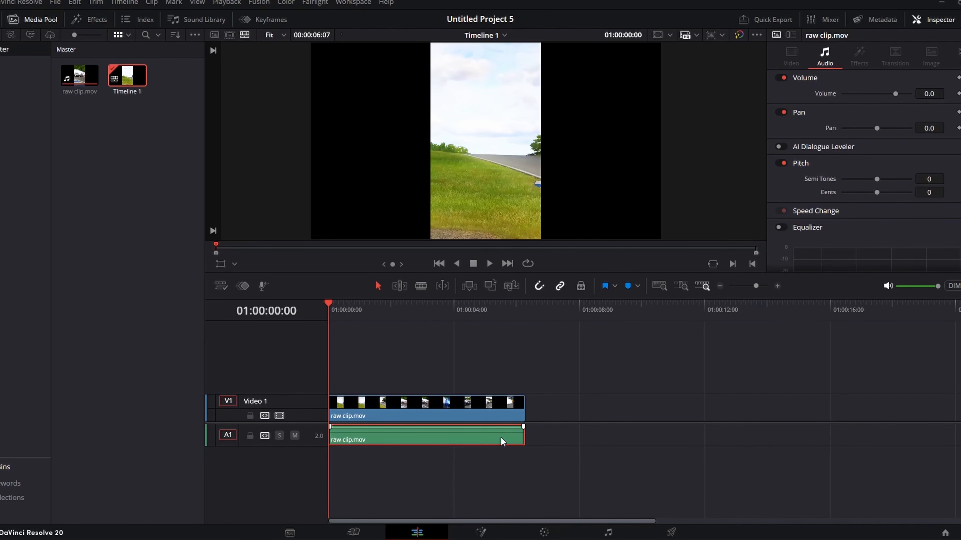
key("BackSpace")
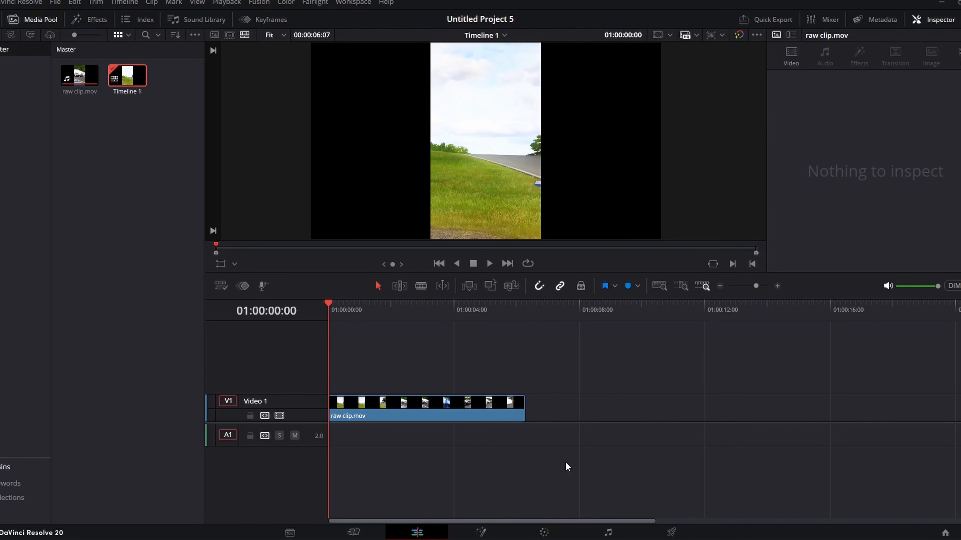
Step: Show the Retime Controls for the video clip on the Video 1 track
left_click(502, 405)
right_click(501, 405)
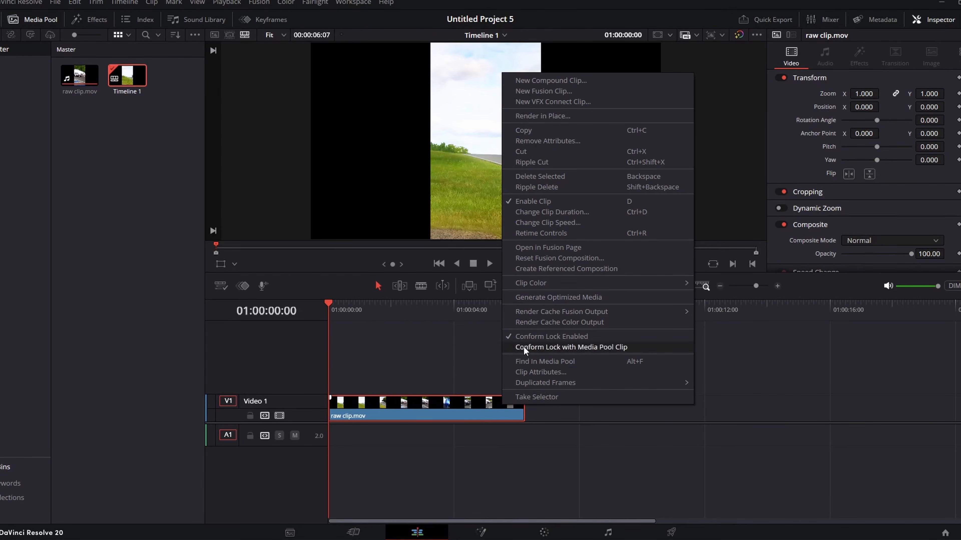
left_click(547, 235)
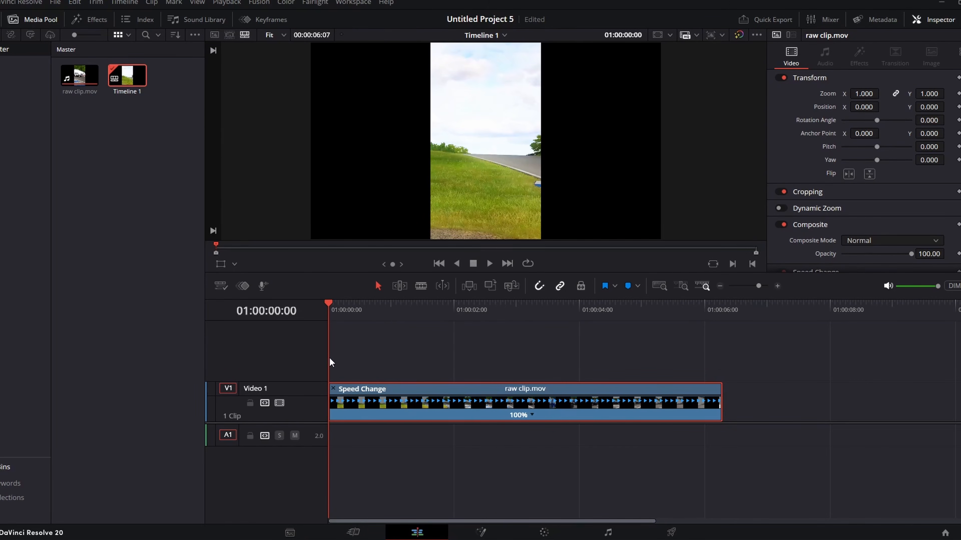
Step: Play to 01:00:01:09, where the cars come into view, and add a speed point there
left_click_drag(328, 358, 331, 359)
key("space")
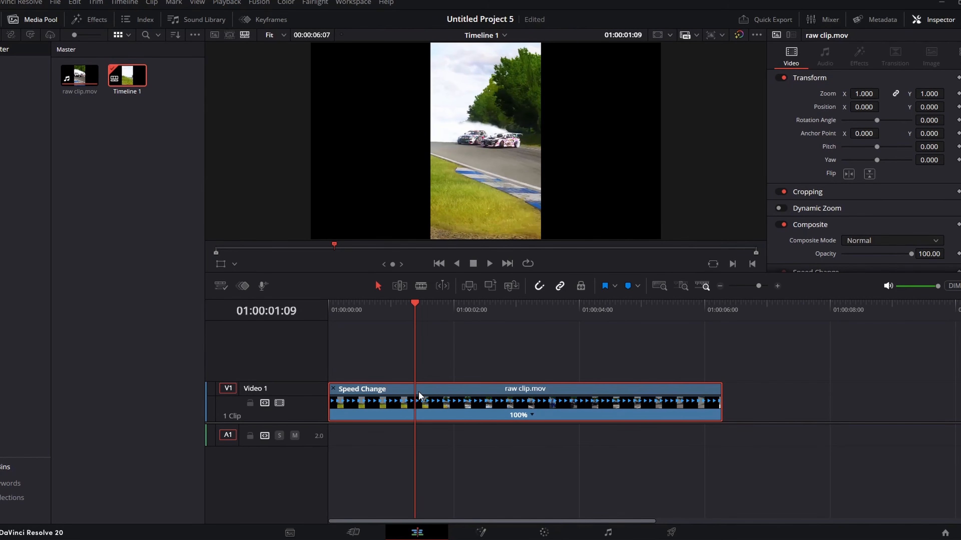
left_click(532, 414)
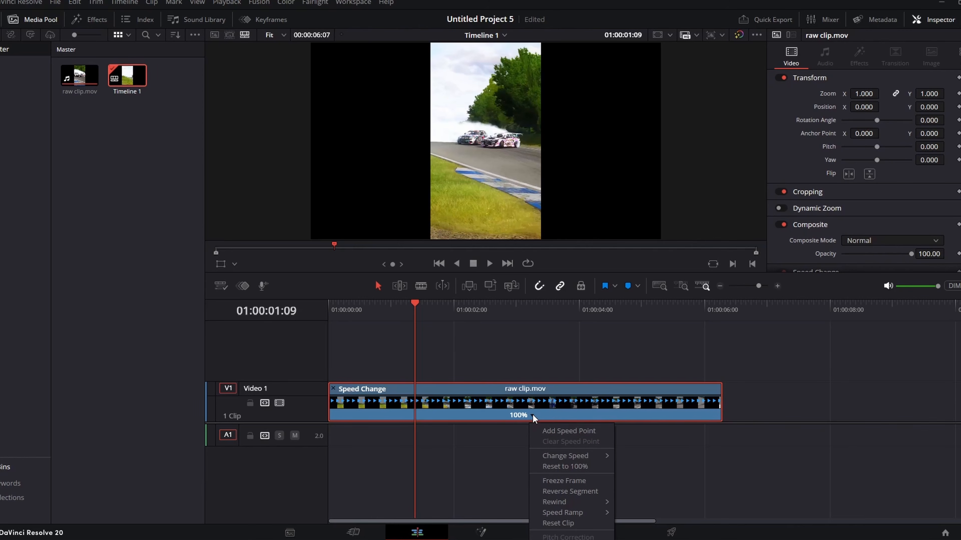
left_click(534, 434)
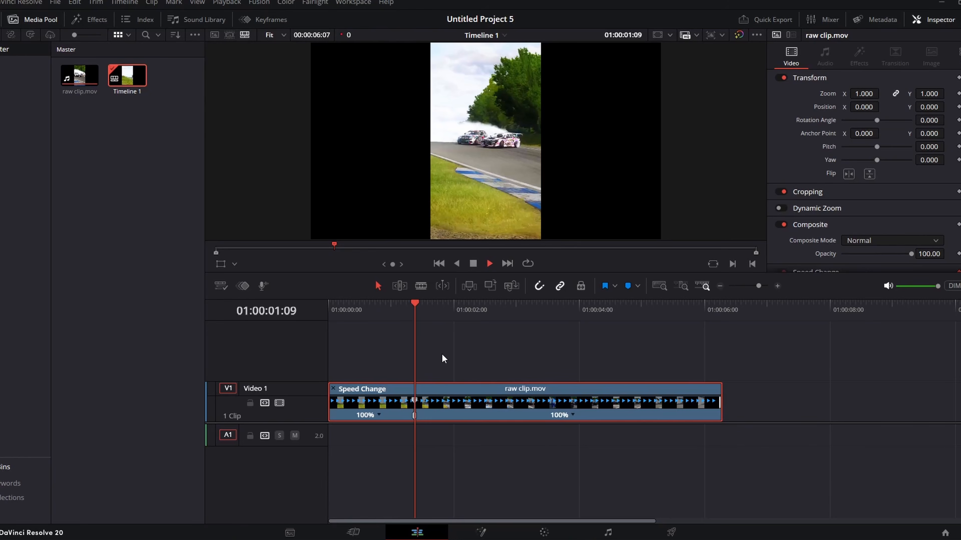
Step: Play on past the close-up of the cars and add a second speed point at 01:00:03:17
key("space")
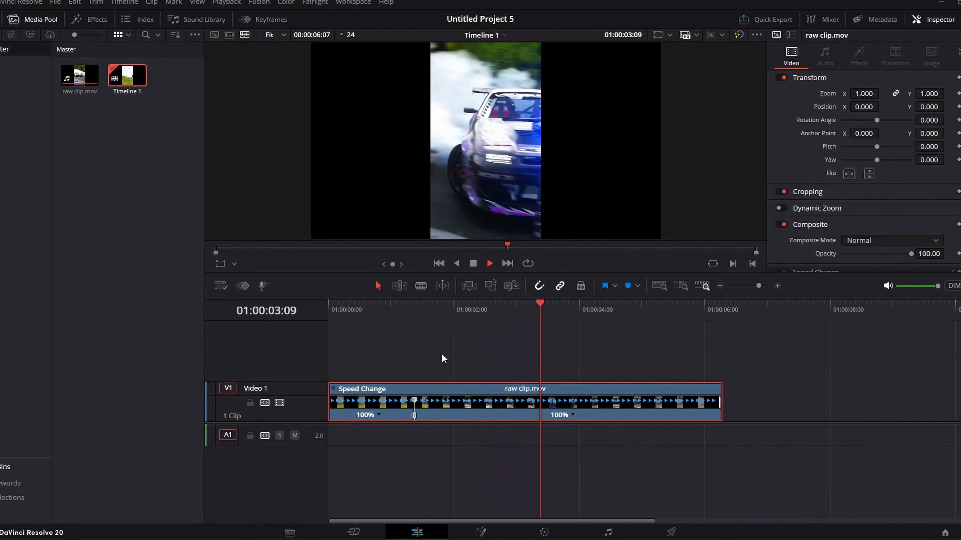
key("space")
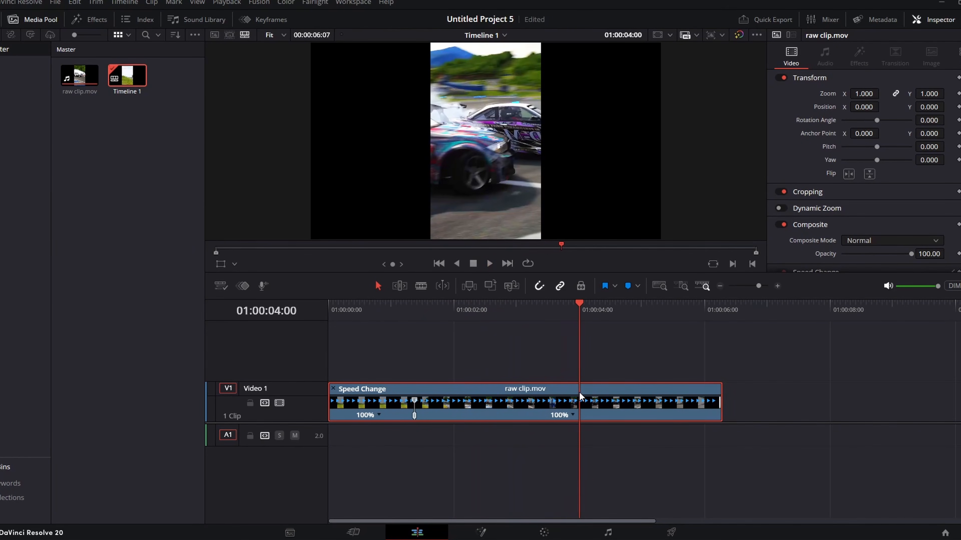
left_click_drag(578, 367, 560, 368)
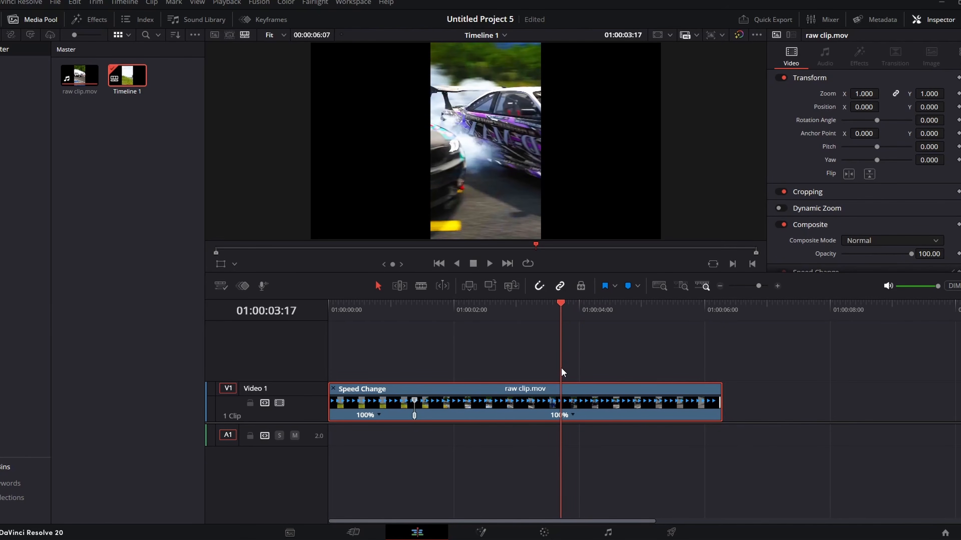
left_click(573, 415)
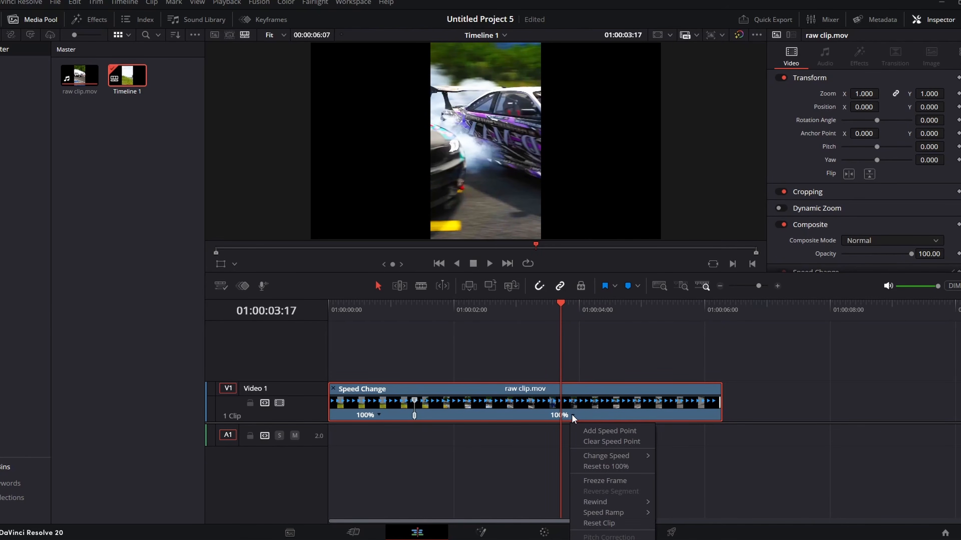
left_click(578, 429)
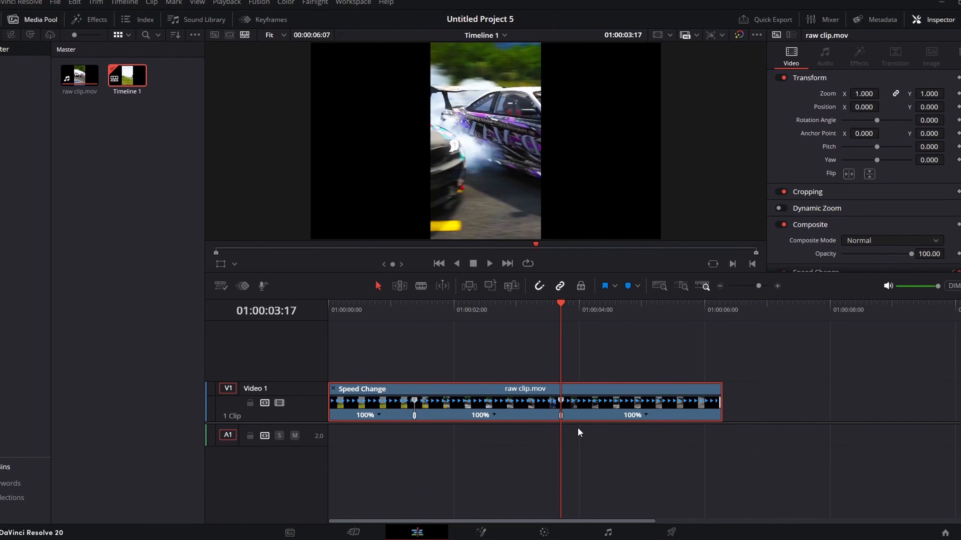
Step: Set the speed of the clip's first and last segments to 400% and return the playhead to the start
left_click_drag(579, 272, 579, 247)
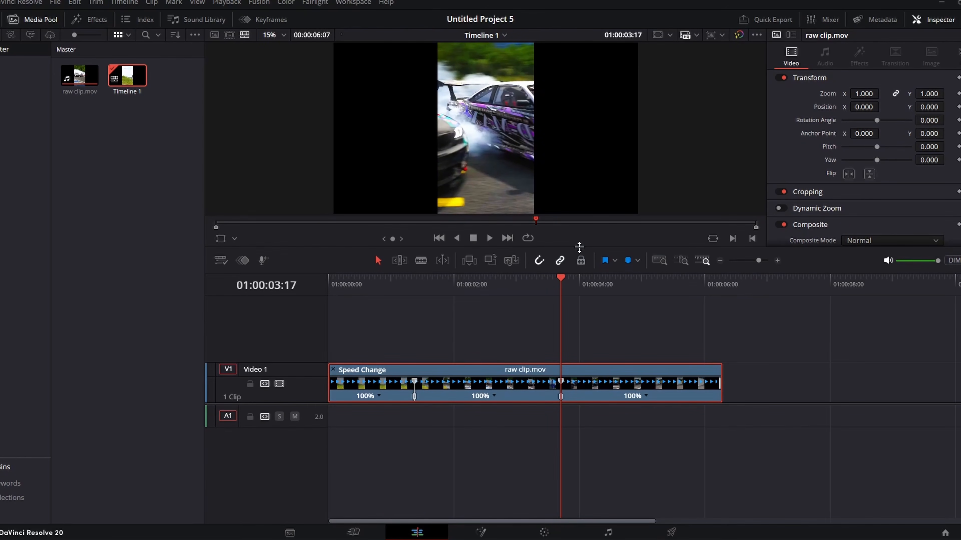
left_click(379, 396)
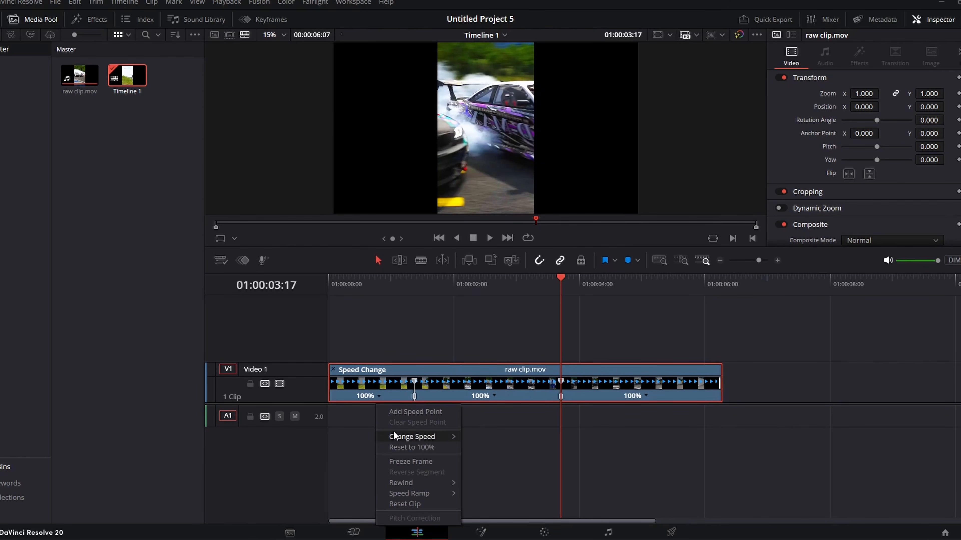
mouse_move(395, 433)
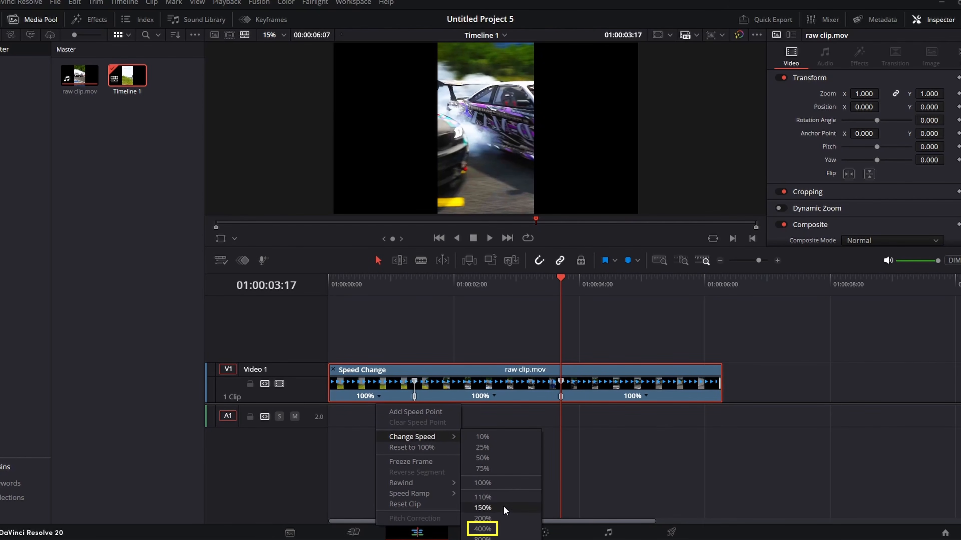
left_click(504, 529)
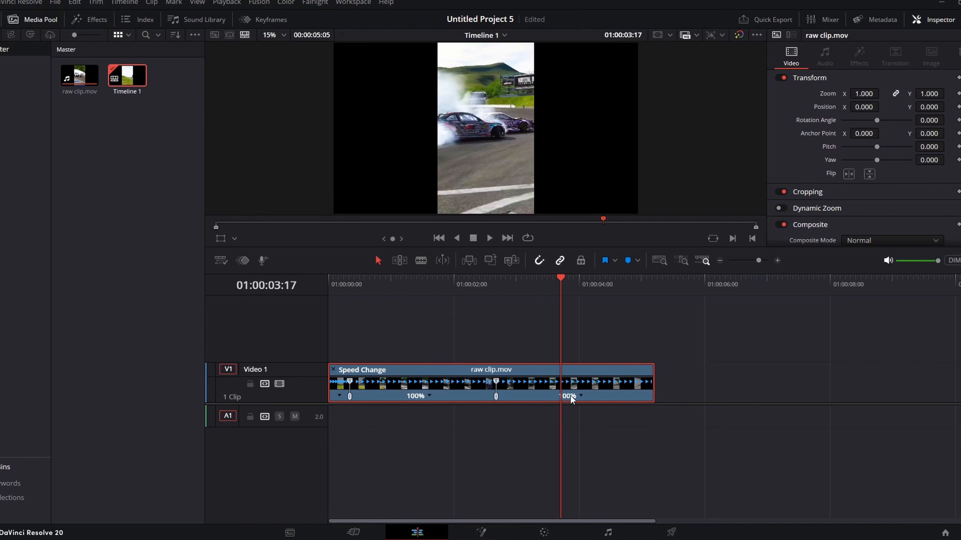
left_click(581, 399)
mouse_move(605, 436)
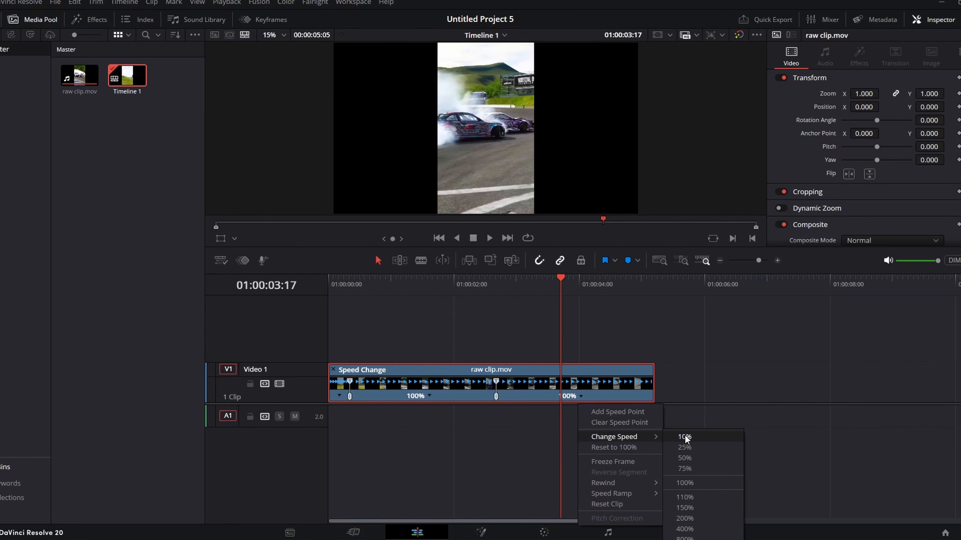
left_click(699, 529)
left_click(331, 283)
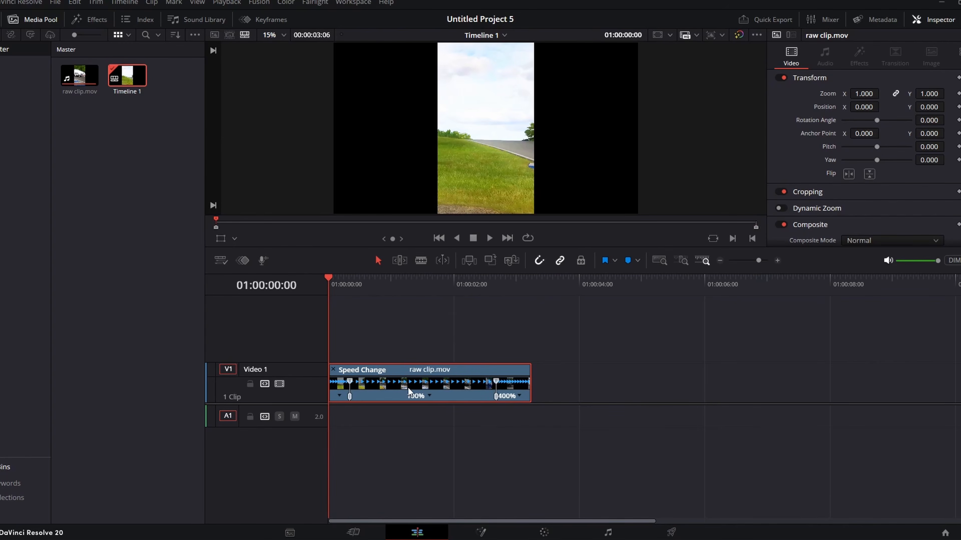
Step: Set the speed of the clip's middle segment to 50% and play the timeline through from the start
left_click(429, 396)
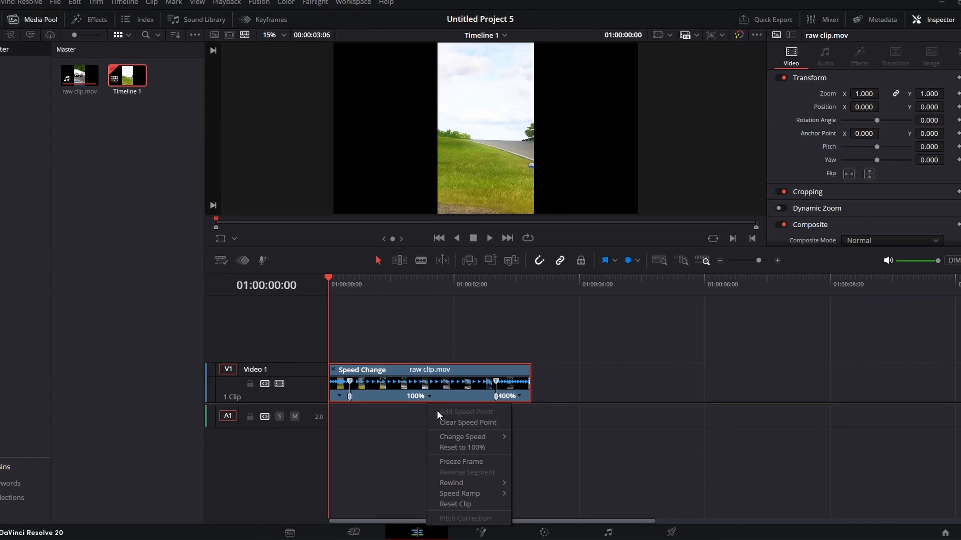
mouse_move(456, 434)
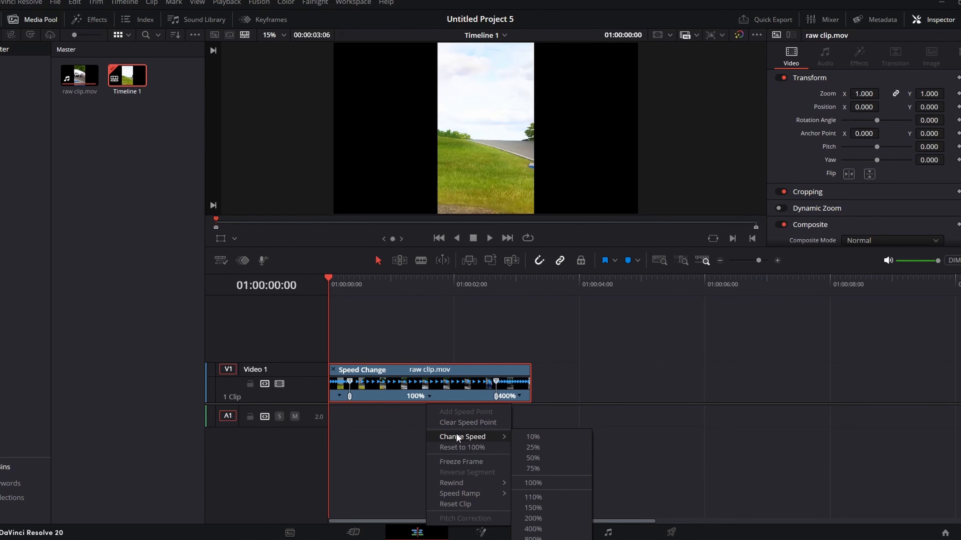
left_click(536, 457)
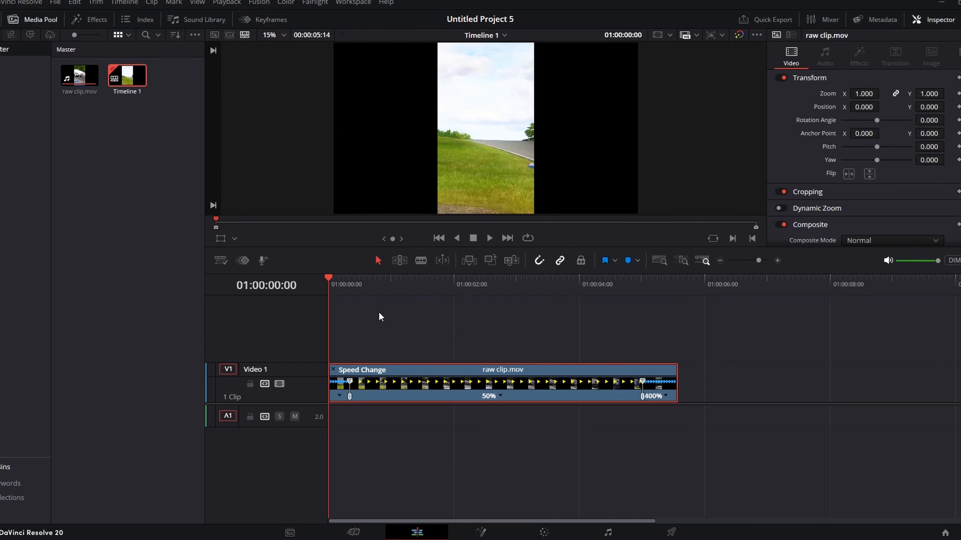
key("space")
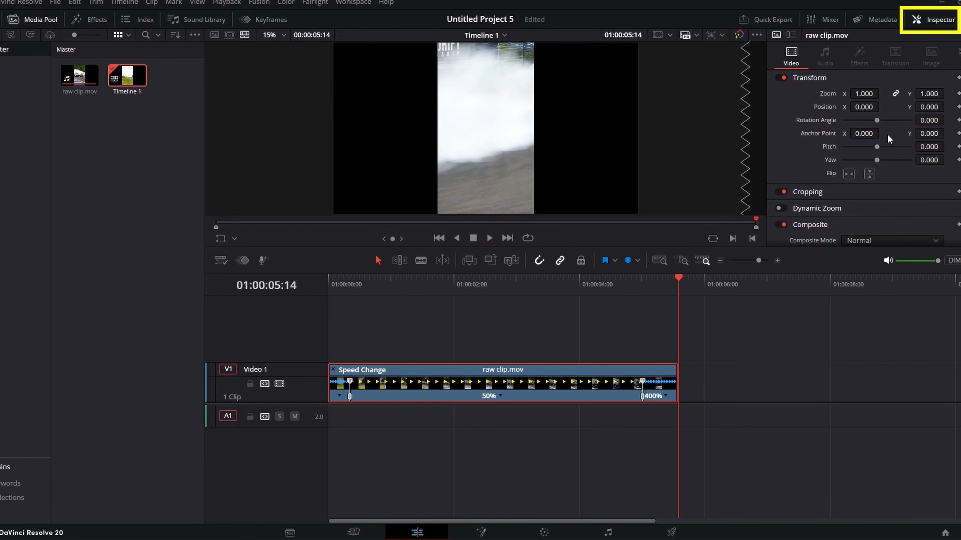
Step: Set the clip's Retime Process to Optical Flow in its Retime and Scaling settings
scroll(887, 133, "down", 5)
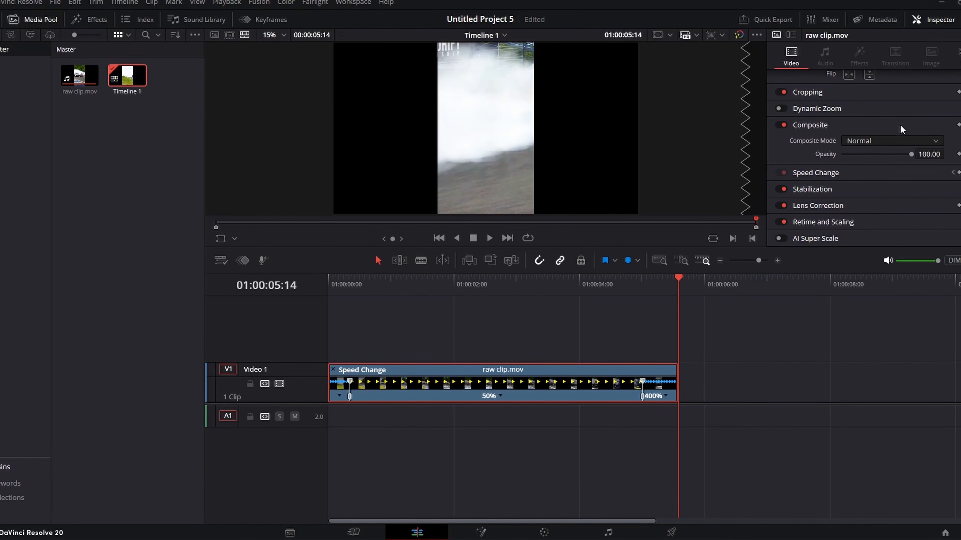
left_click_drag(858, 246, 858, 298)
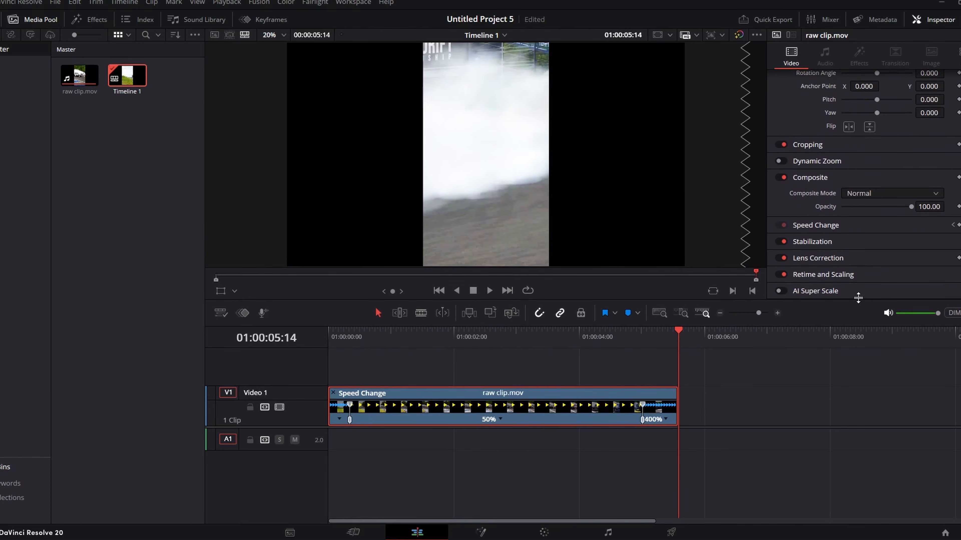
left_click(844, 280)
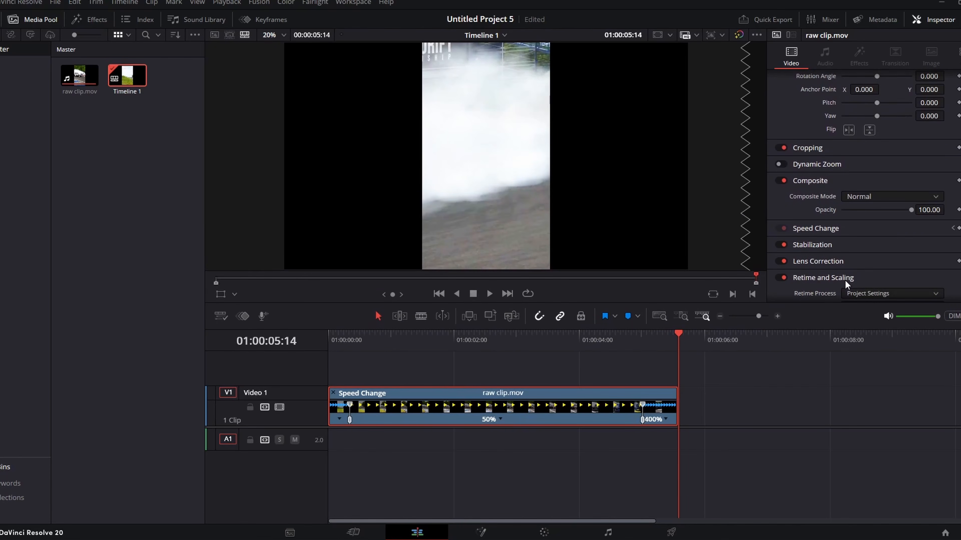
scroll(862, 262, "down", 3)
left_click(918, 222)
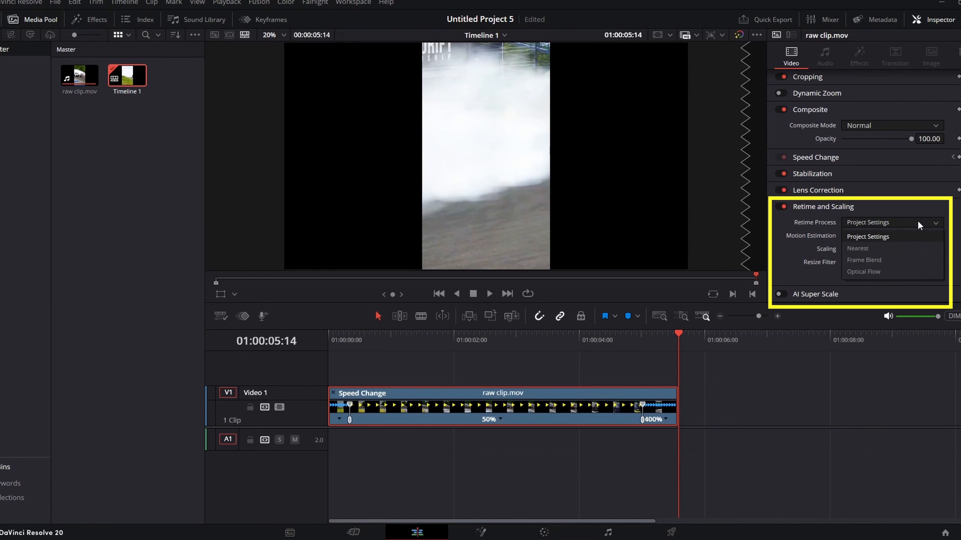
left_click(892, 273)
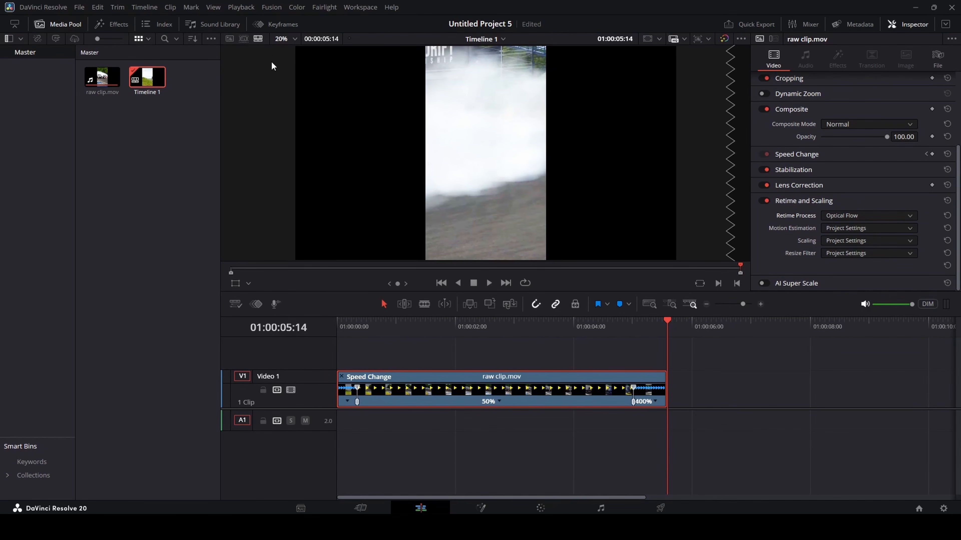
Step: Open the clip's keyframes in the curve view and detach the Keyframe Editor as a floating window beside the preview
left_click(282, 29)
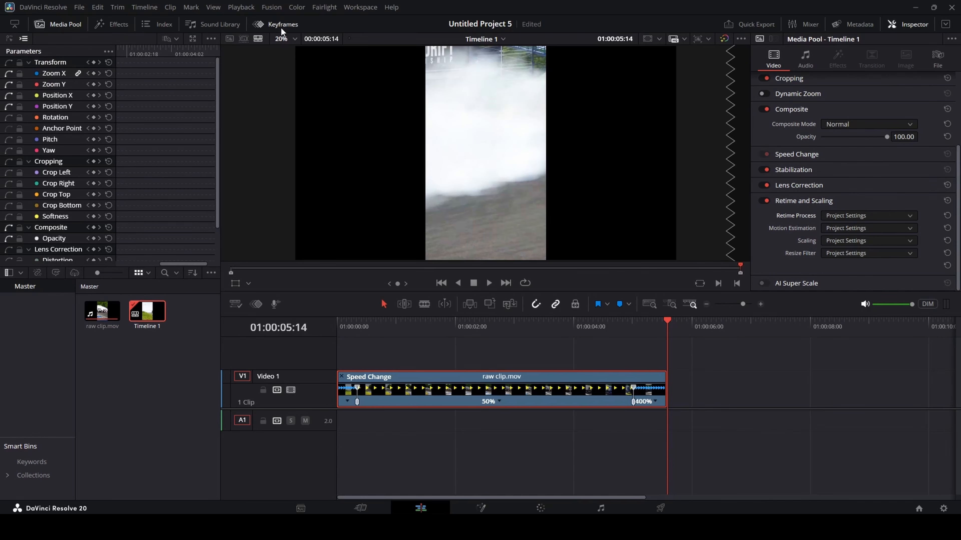
scroll(71, 152, "down", 3)
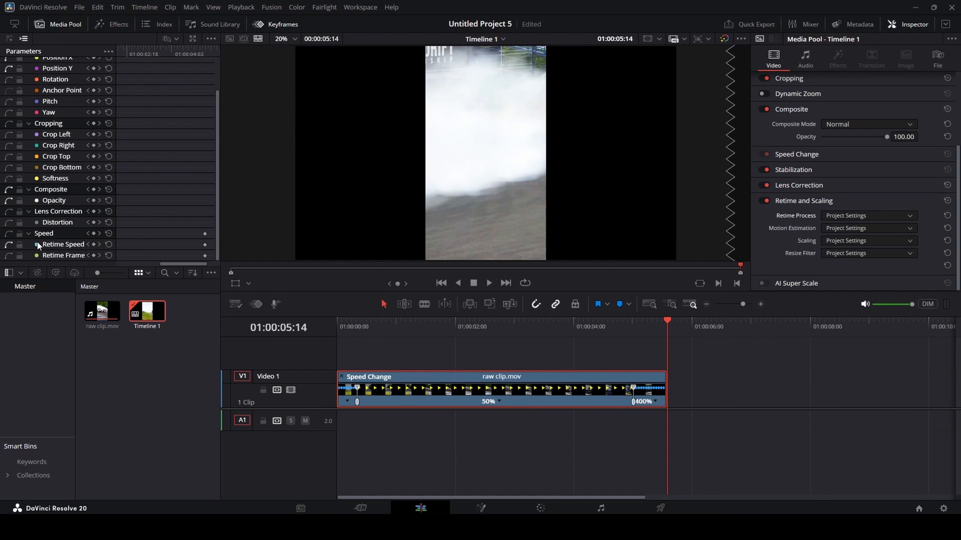
left_click(9, 39)
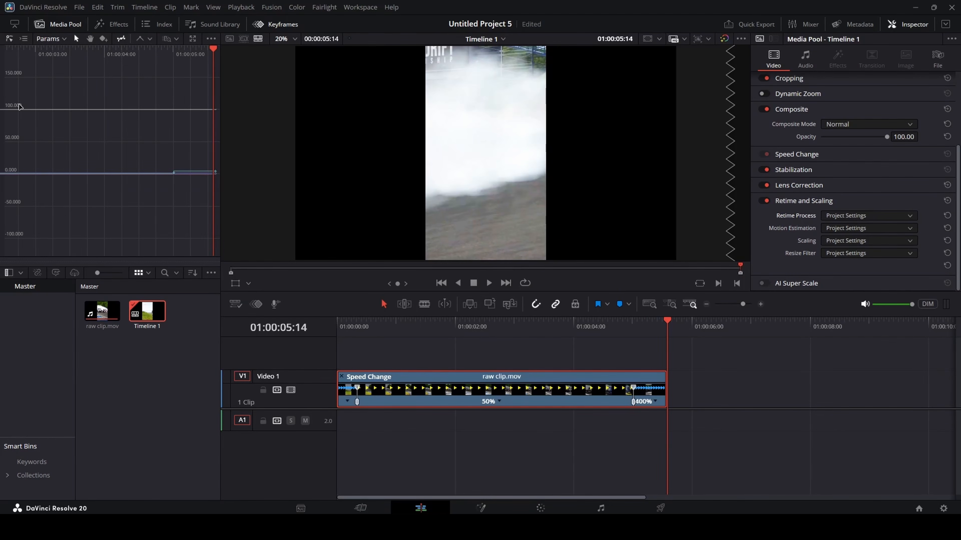
left_click(192, 38)
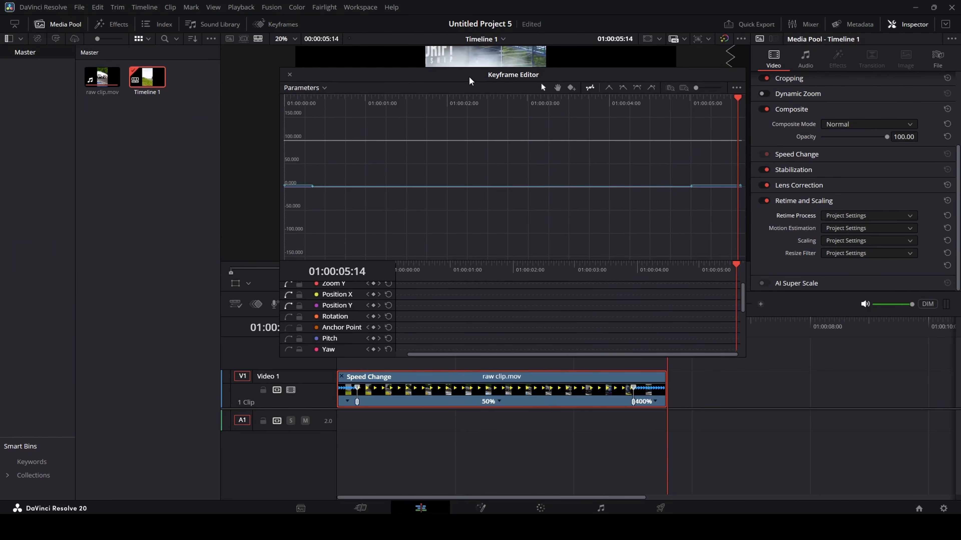
left_click_drag(470, 80, 779, 67)
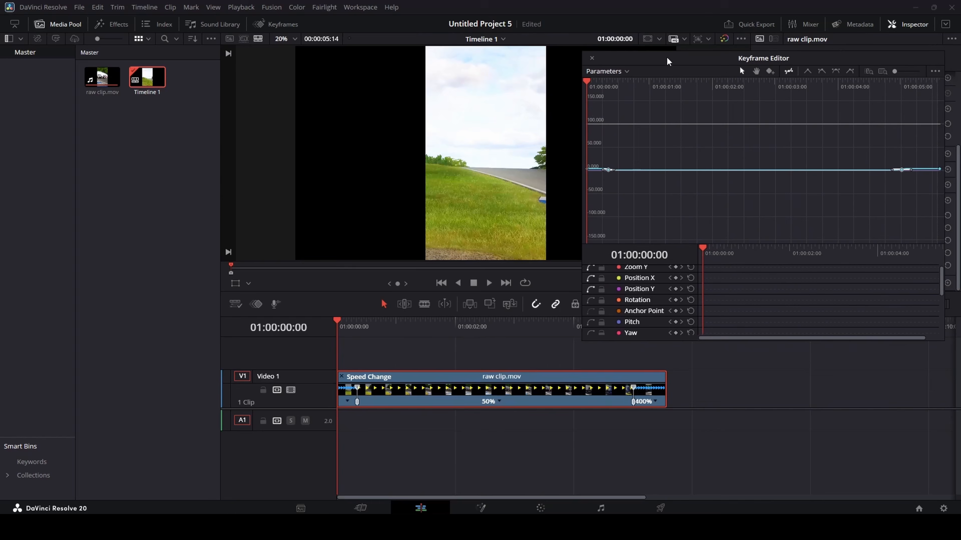
left_click_drag(667, 61, 652, 47)
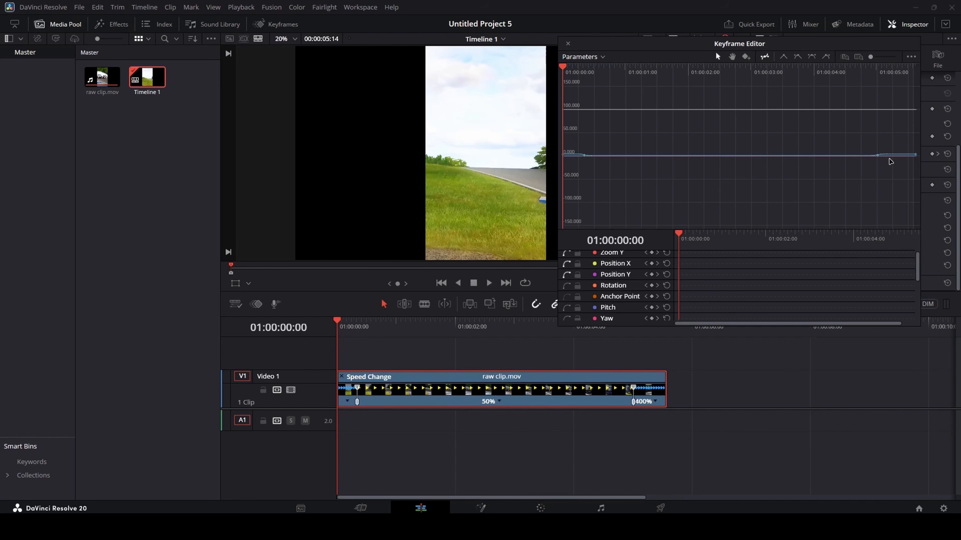
Step: Select the keyframes on the speed curve and adjust the ease handle at the second speed point to smooth the transition
left_click_drag(575, 176, 900, 125)
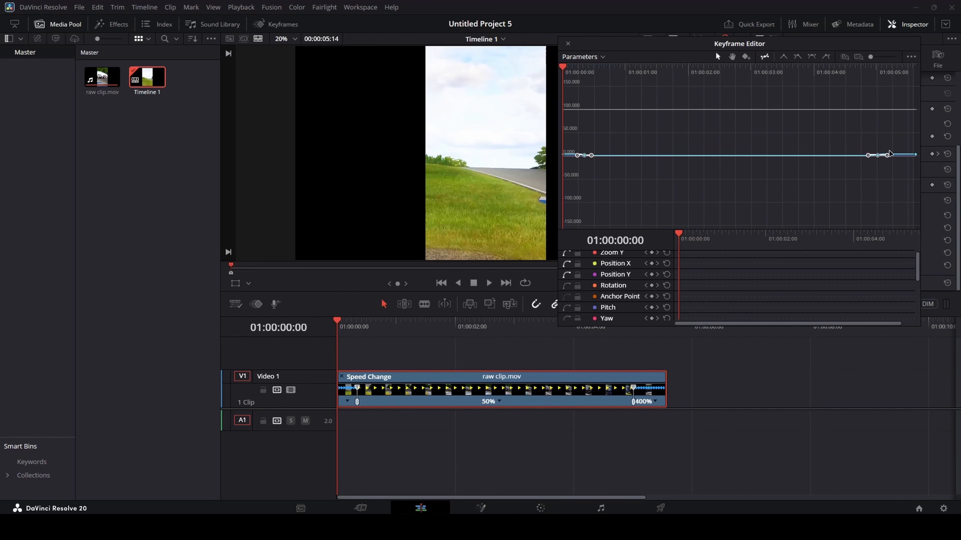
left_click(887, 157)
left_click_drag(888, 157, 898, 163)
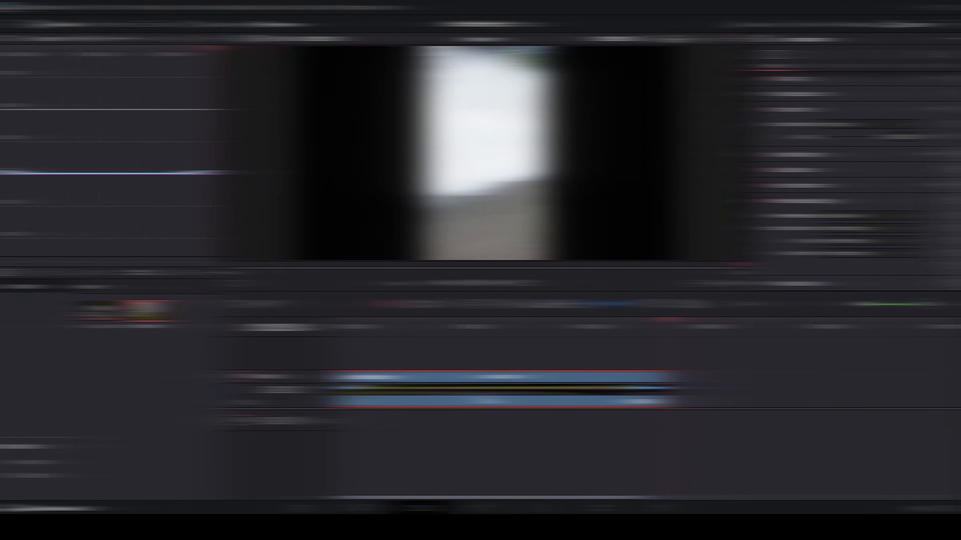
Step: Open the retimed clip on the Fusion page and add an Optical Flow node after MediaIn1
right_click(479, 394)
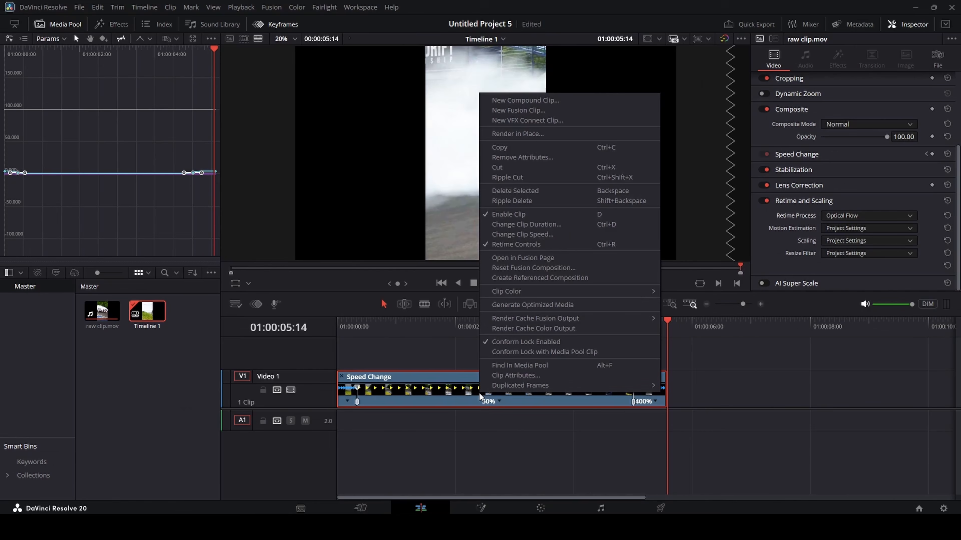
left_click(518, 259)
left_click(198, 396)
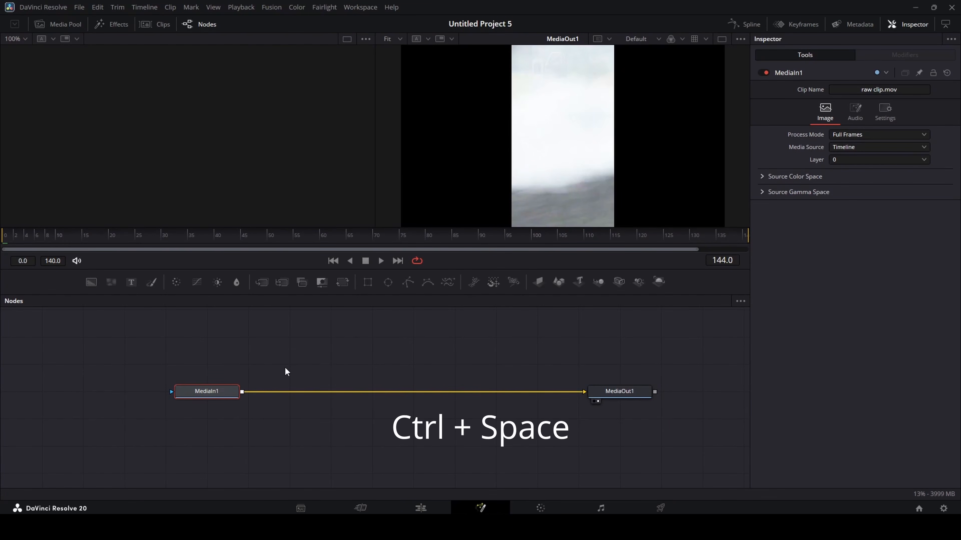
key("ctrl+space")
type("optical")
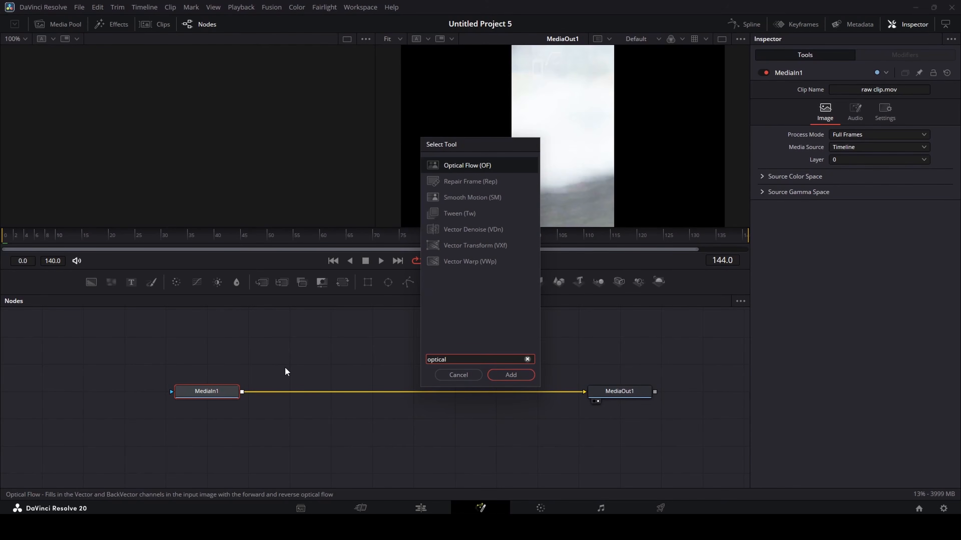
key("Return")
Step: Add a Vector Motion Blur node after the OpticalFlow1 node
key("ctrl+space")
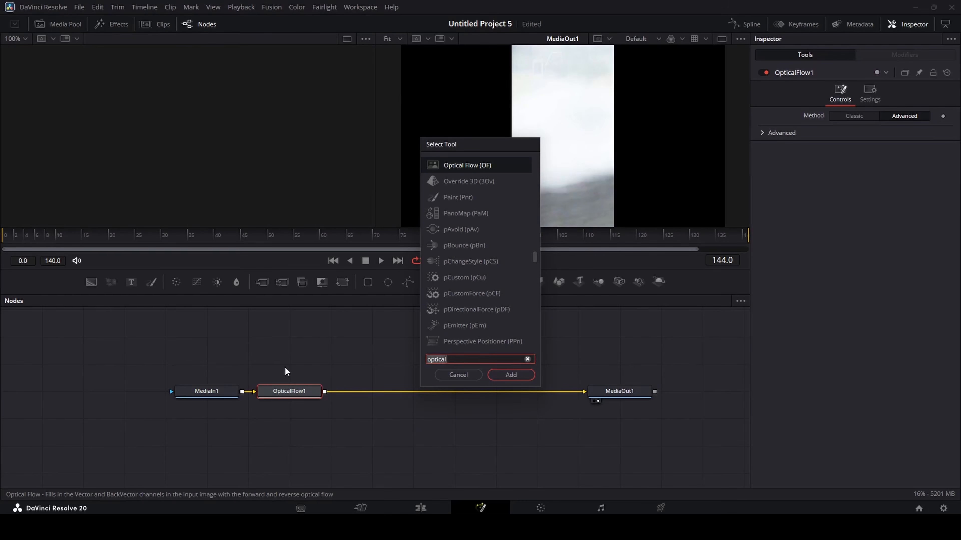
type("motion")
key("Down")
key("Down")
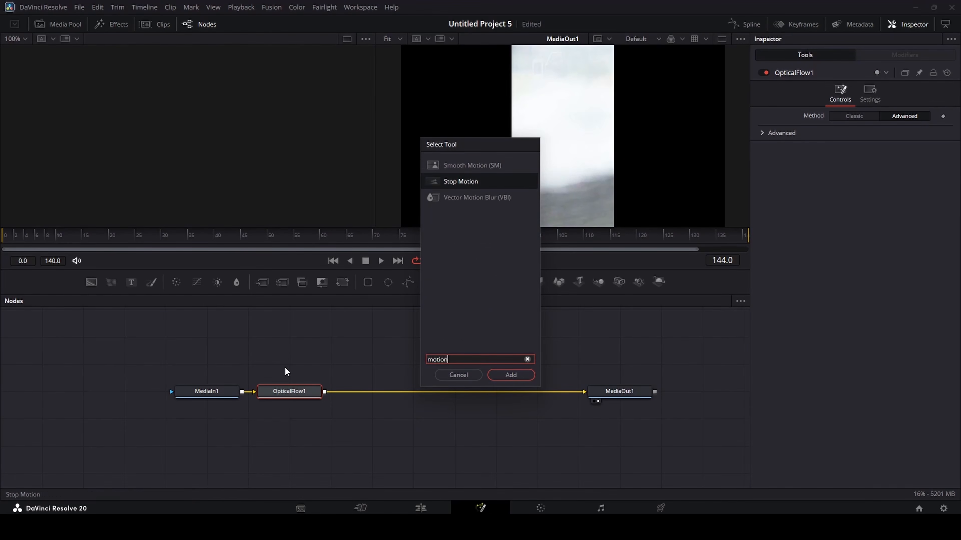
key("Return")
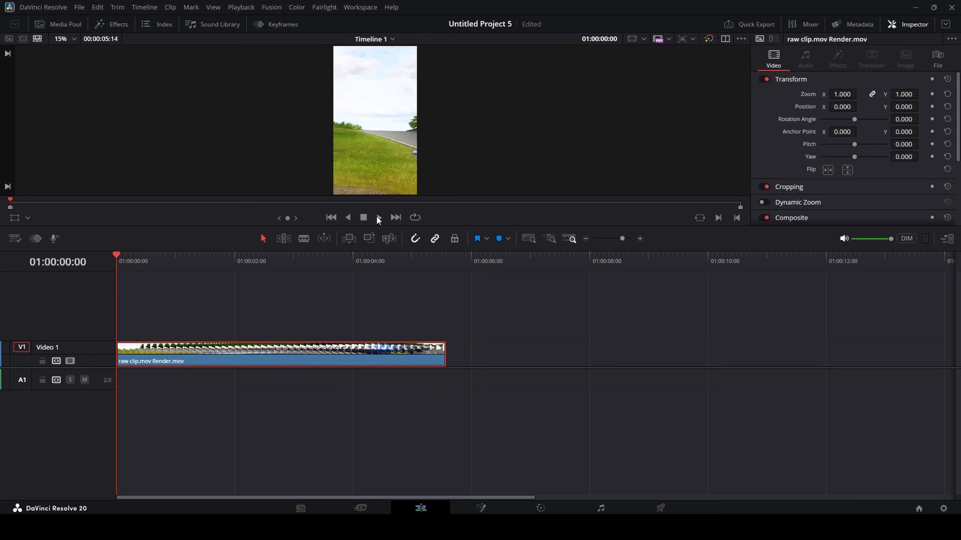
Step: Play the rendered clip on the timeline from the start to review the speed ramp
key("space")
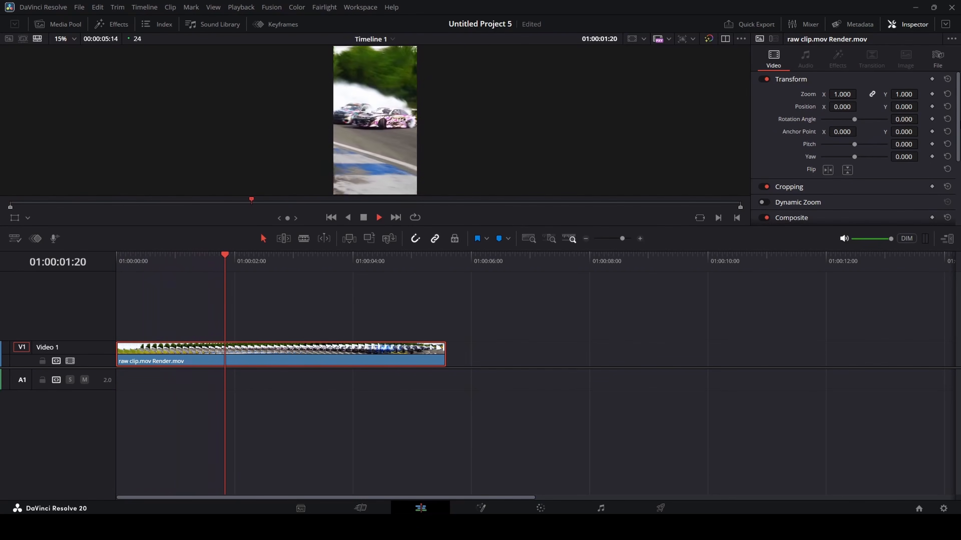